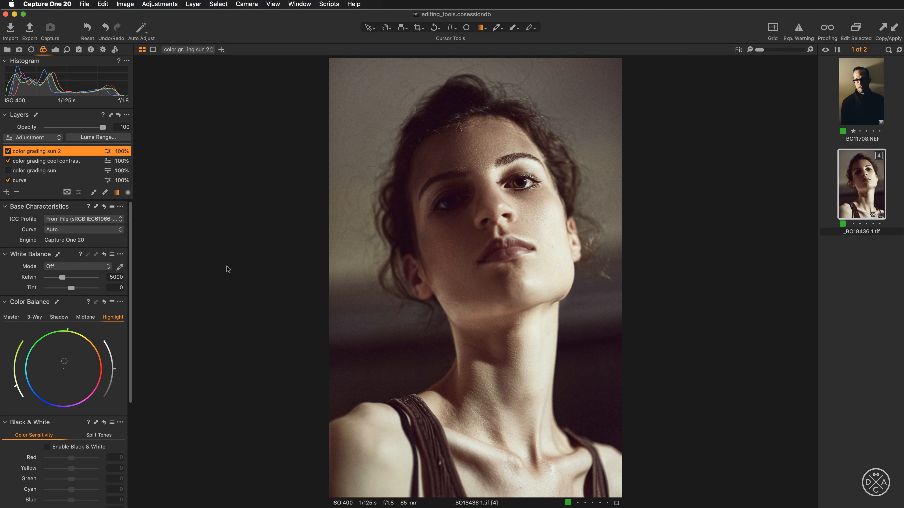
# Look at how the Layers tool appears alongside the exposure, details and color tools.
pyautogui.click(55, 50)
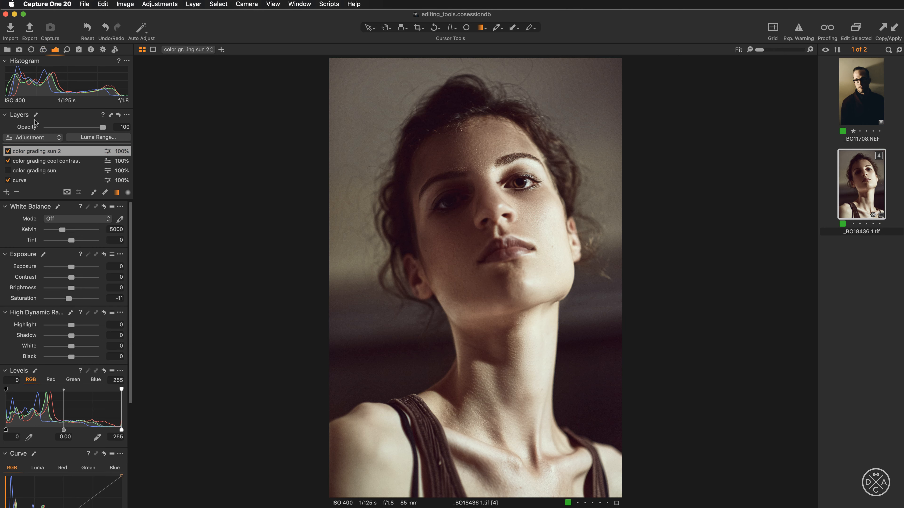
pyautogui.click(68, 50)
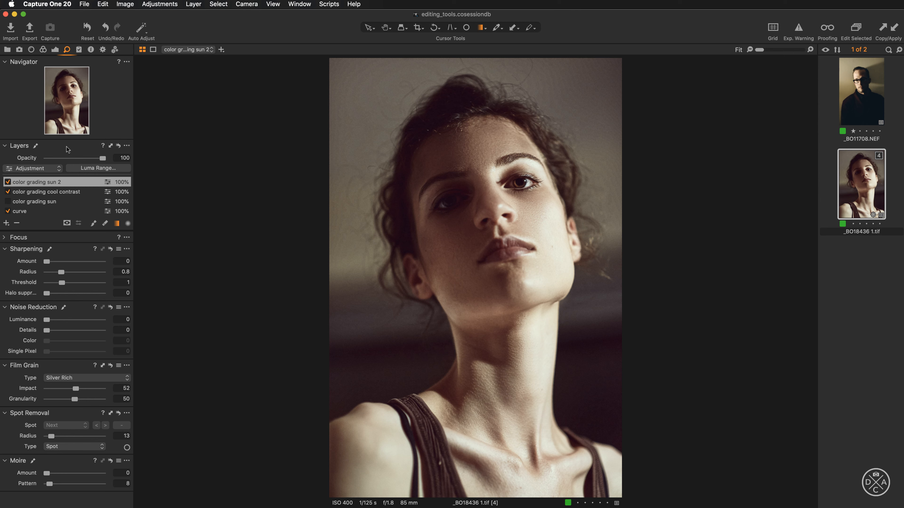
pyautogui.click(55, 50)
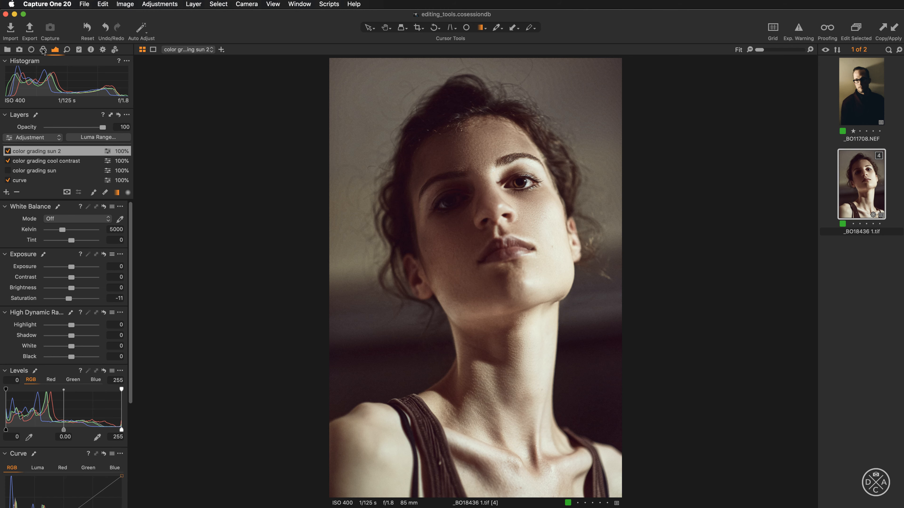
pyautogui.click(43, 50)
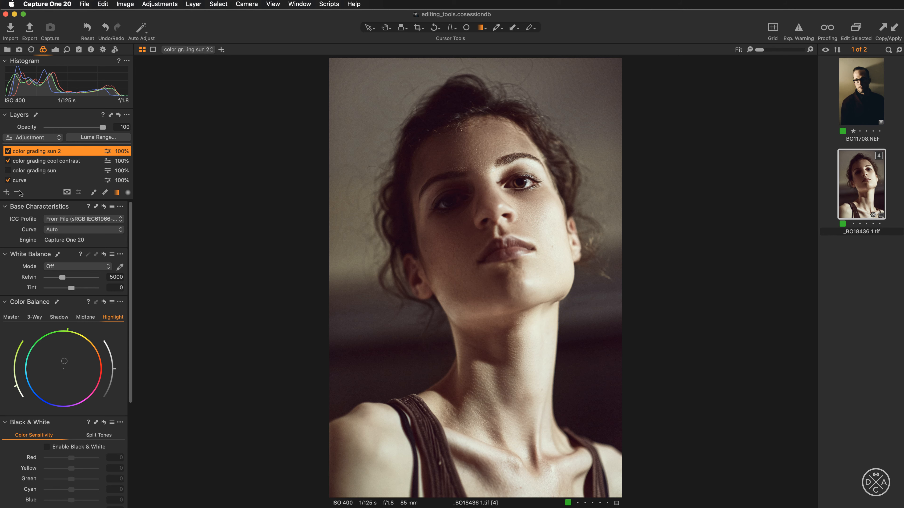
# Add an empty layer, view it alongside the exposure and details tools, and delete it again.
pyautogui.click(6, 192)
pyautogui.click(24, 196)
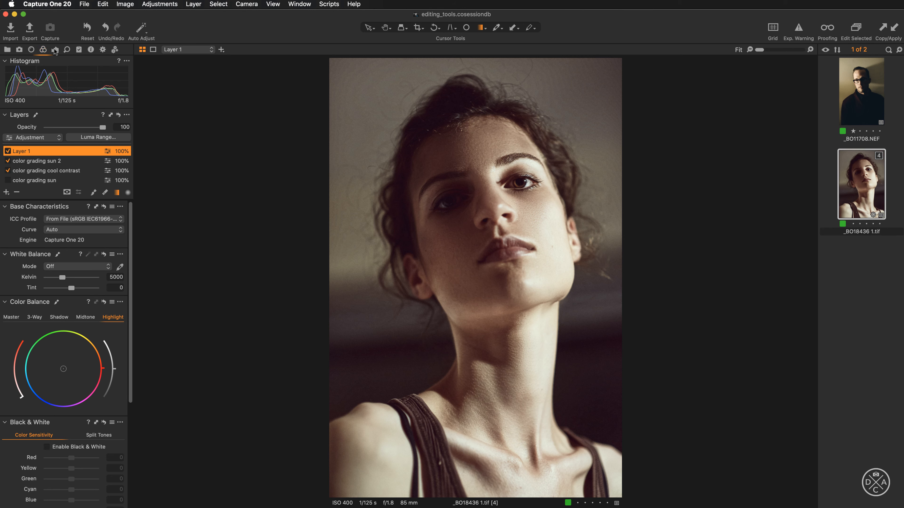
pyautogui.click(55, 51)
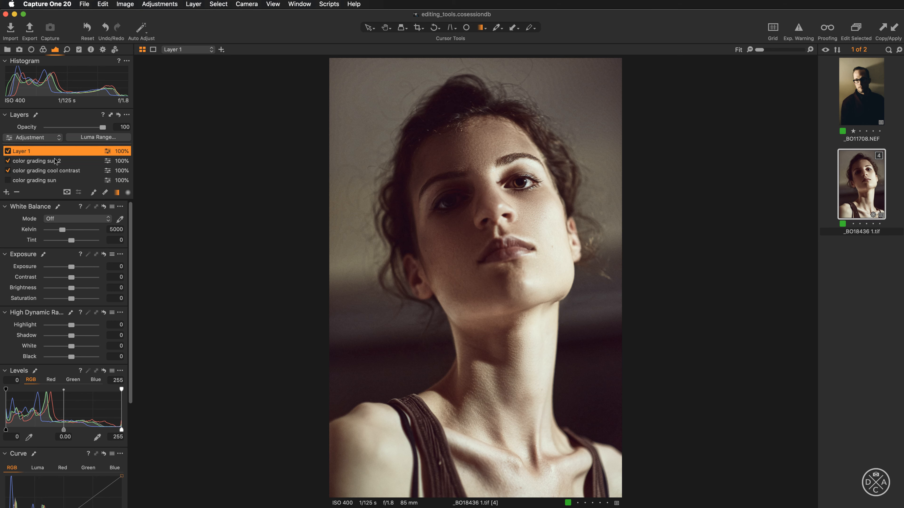
pyautogui.click(67, 50)
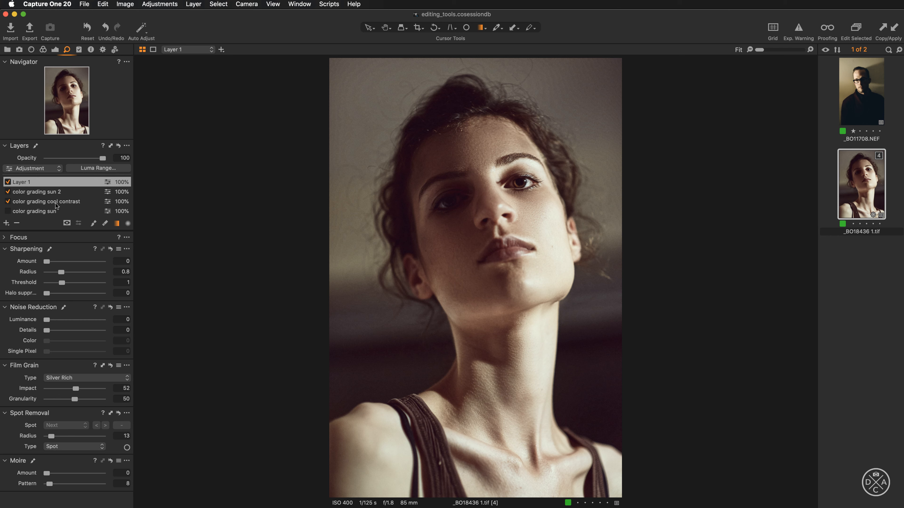
pyautogui.click(44, 50)
pyautogui.doubleClick(49, 152)
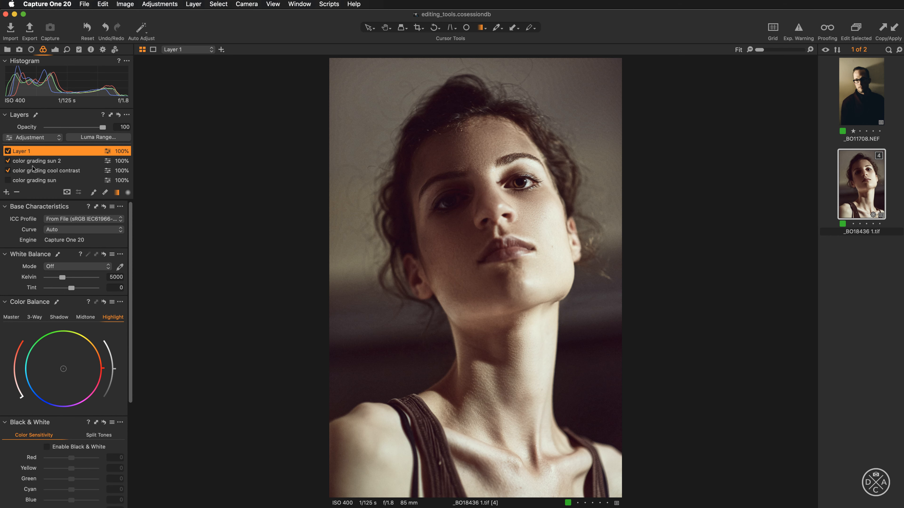
pyautogui.click(17, 192)
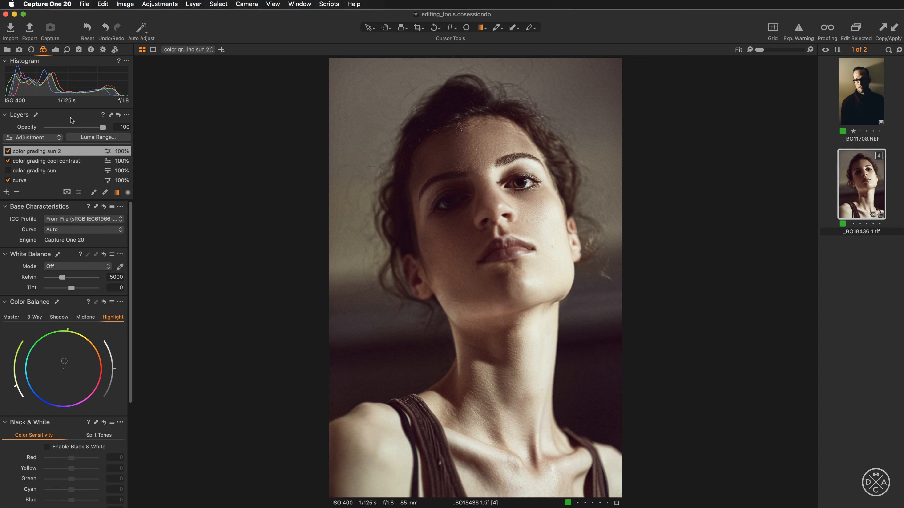
# Add an empty layer above color grading sun 2 and delete the surplus second layer.
pyautogui.click(6, 193)
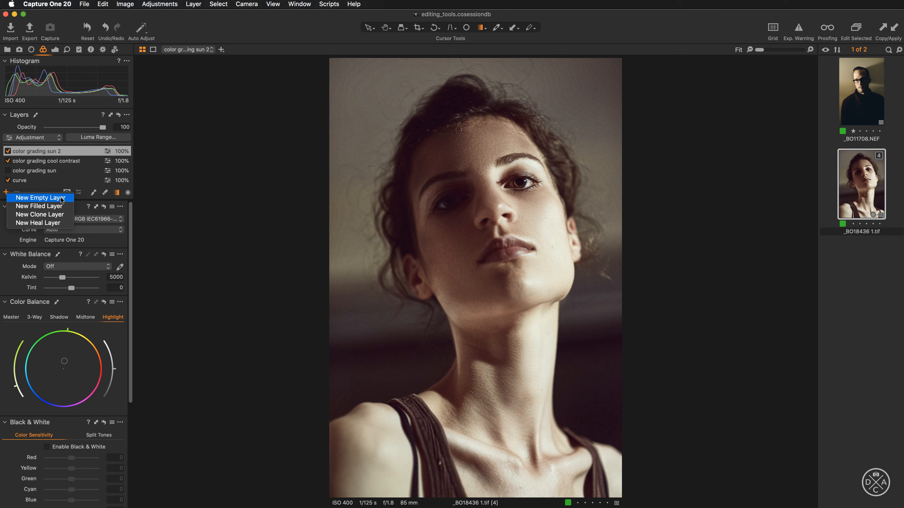
pyautogui.click(61, 198)
pyautogui.click(6, 194)
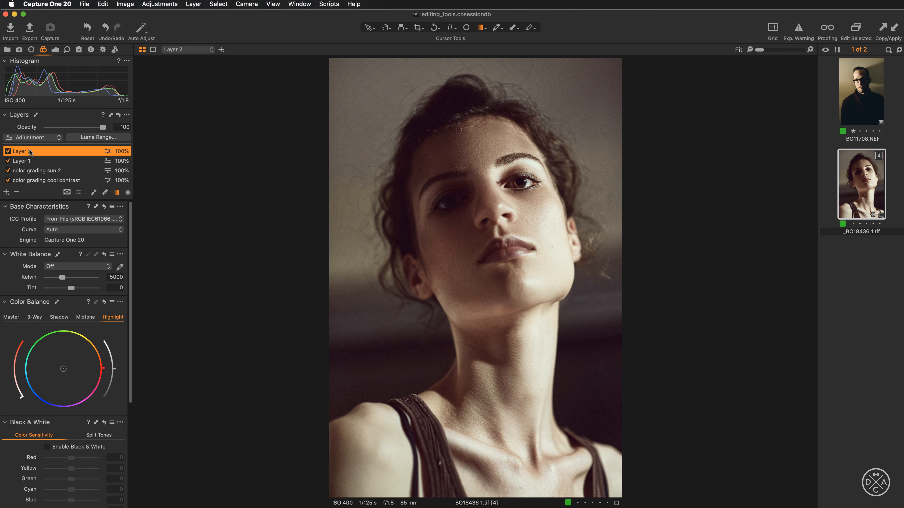
pyautogui.click(17, 192)
pyautogui.click(7, 193)
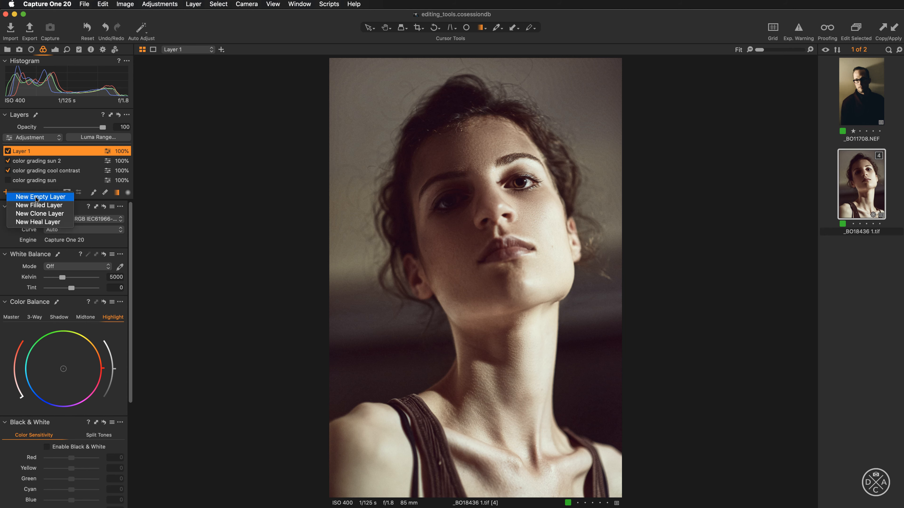
pyautogui.click(37, 153)
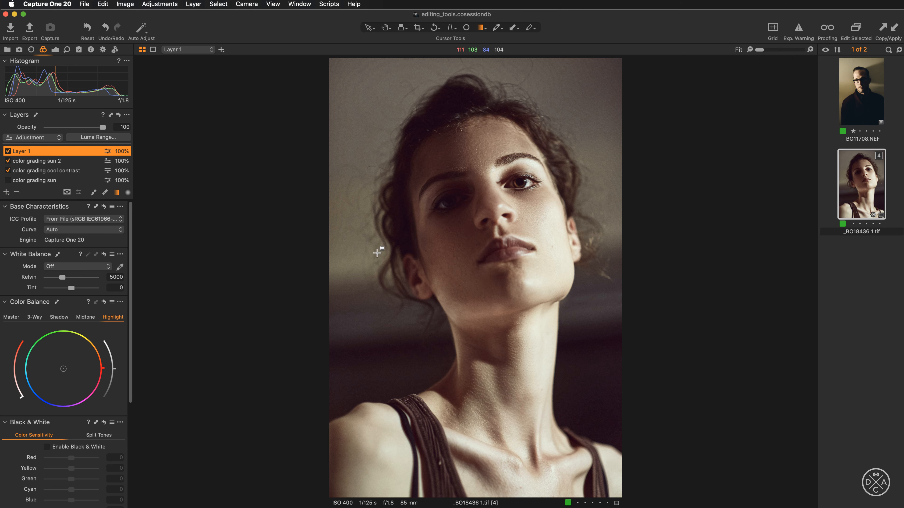
# Set Layer 1's white balance to 800 Kelvin and draw a linear gradient mask fading from the forehead down to the neck.
pyautogui.press('v')
pyautogui.moveTo(61, 277); pyautogui.dragTo(39, 277)
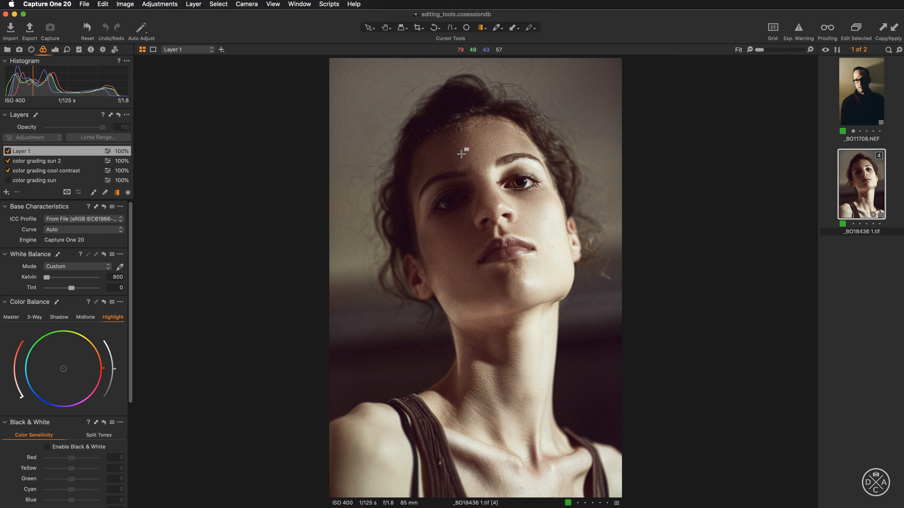
pyautogui.moveTo(461, 154); pyautogui.dragTo(454, 383)
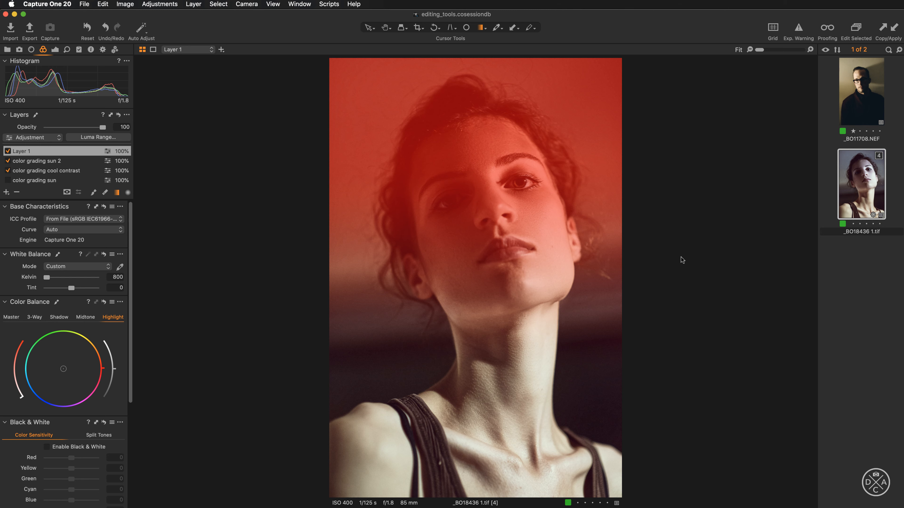
pyautogui.press('m')
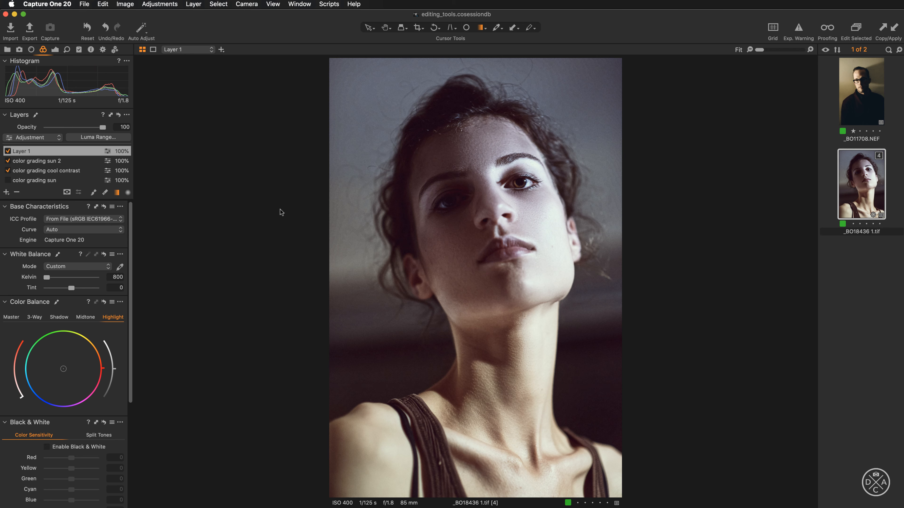
# Compare the portrait with Layer 1 switched off and on, and inspect the layer's gradient mask.
pyautogui.click(92, 152)
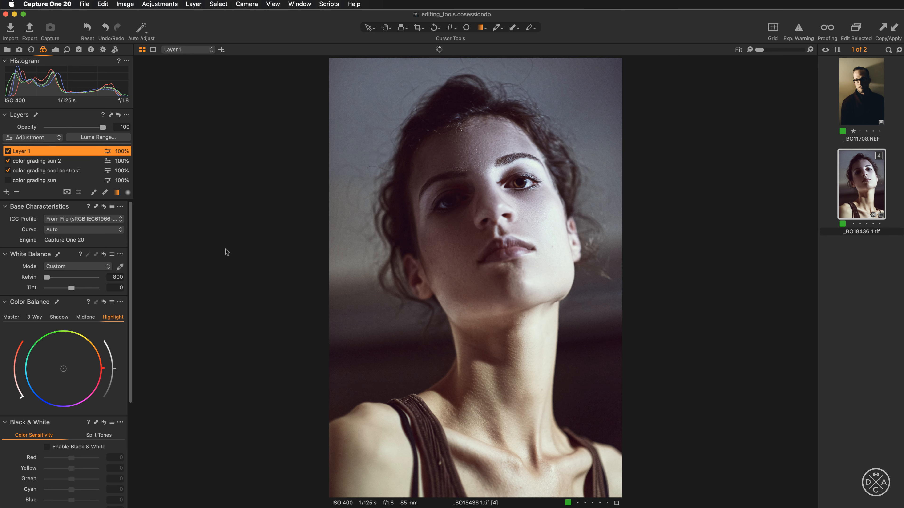
pyautogui.click(8, 151)
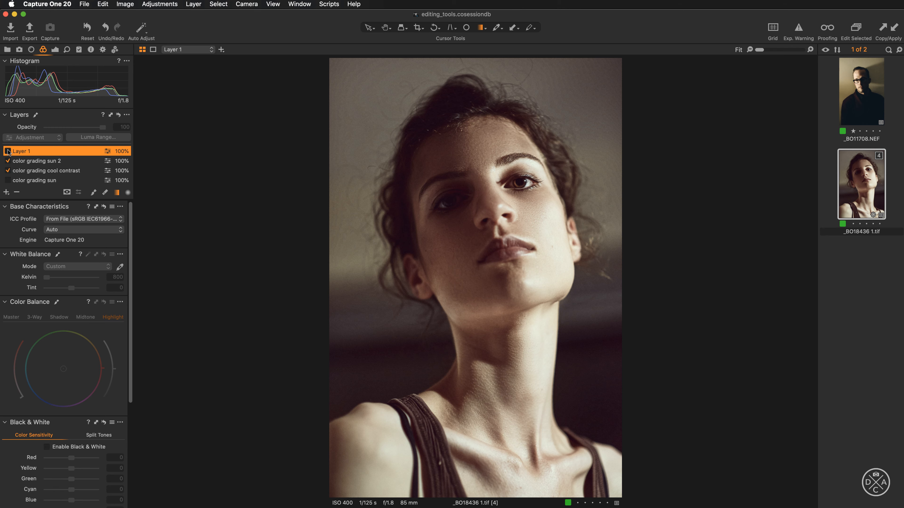
pyautogui.click(8, 151)
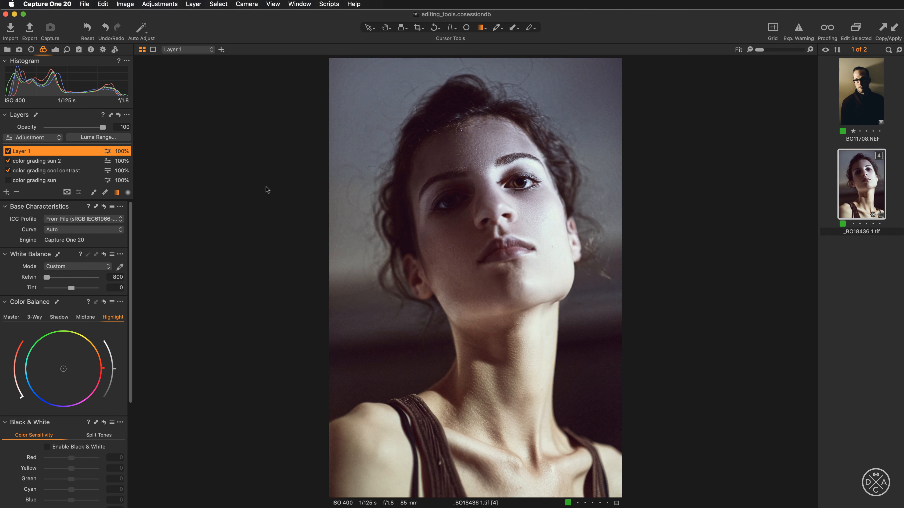
pyautogui.press('m')
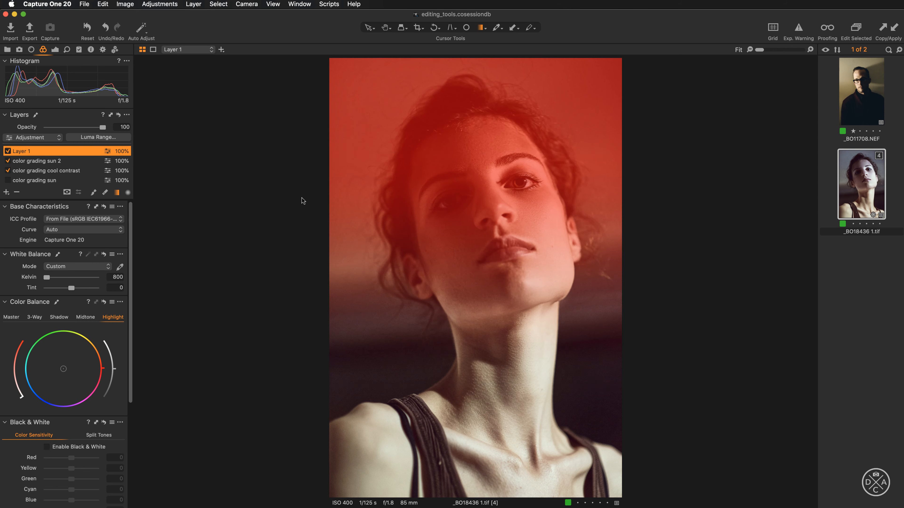
pyautogui.press('m')
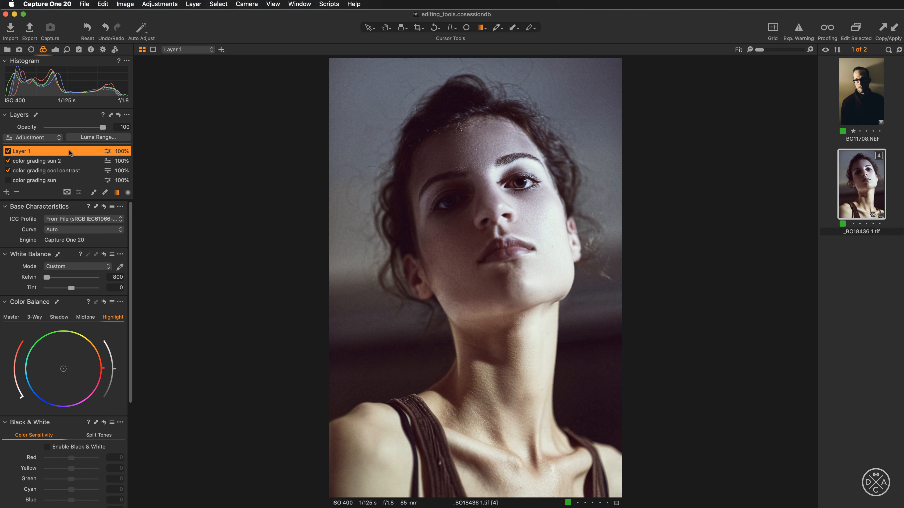
pyautogui.click(7, 151)
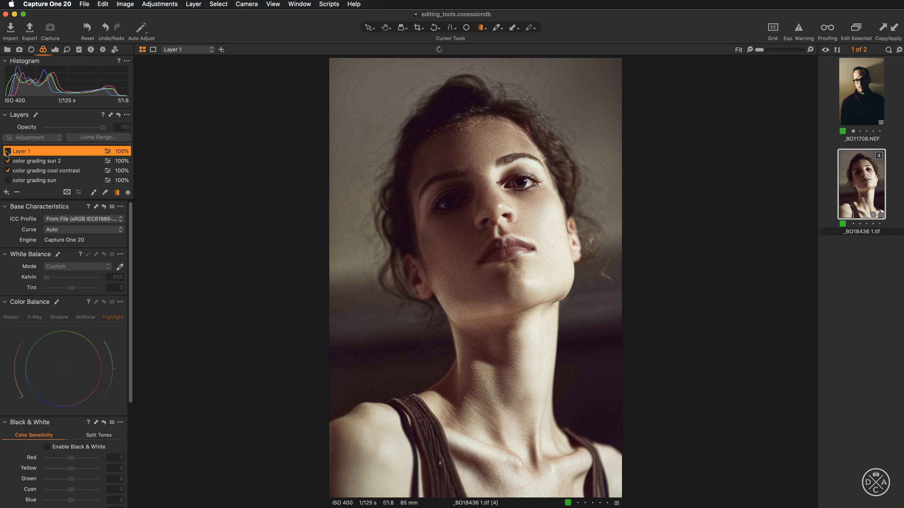
pyautogui.click(7, 151)
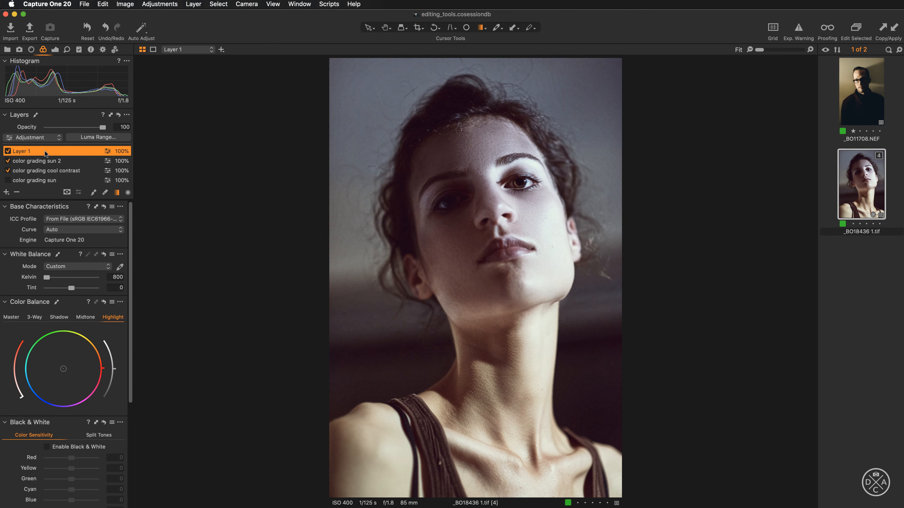
pyautogui.press('m')
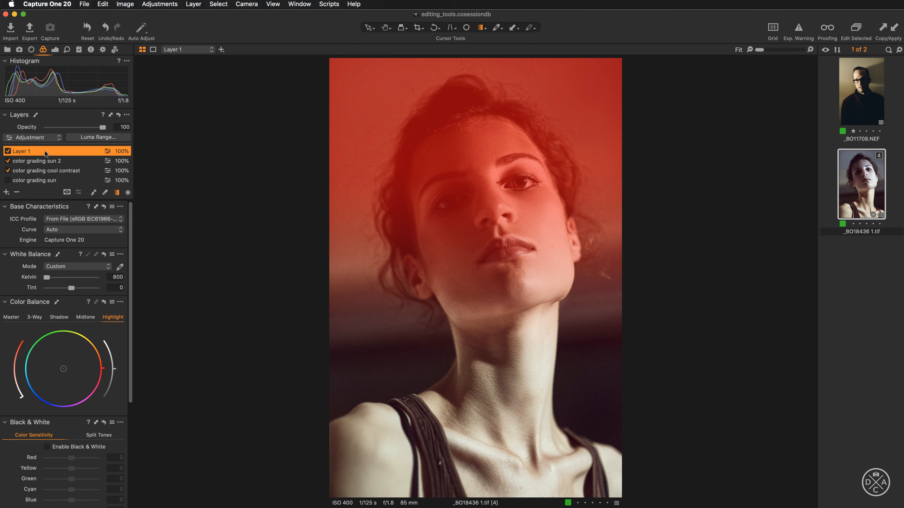
# Clear the mask of Layer 1 and compare the portrait with the layer off and on.
pyautogui.rightClick(40, 152)
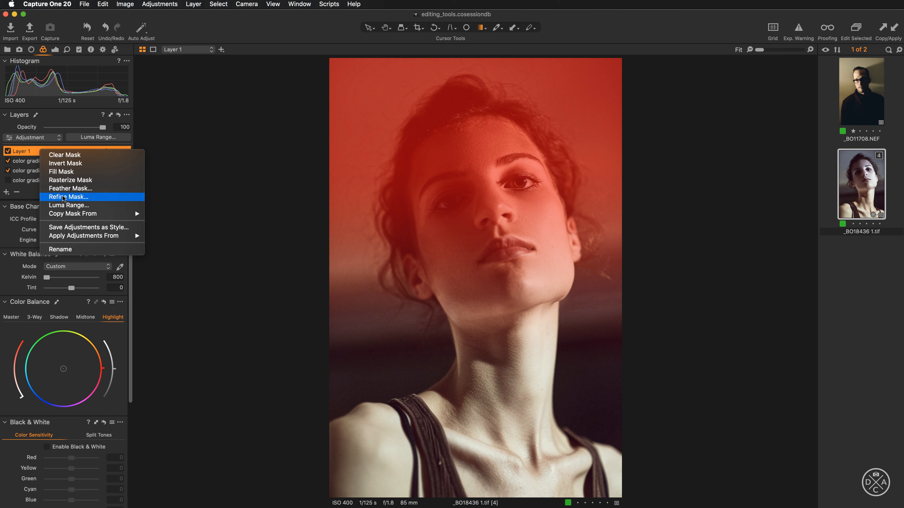
pyautogui.click(79, 155)
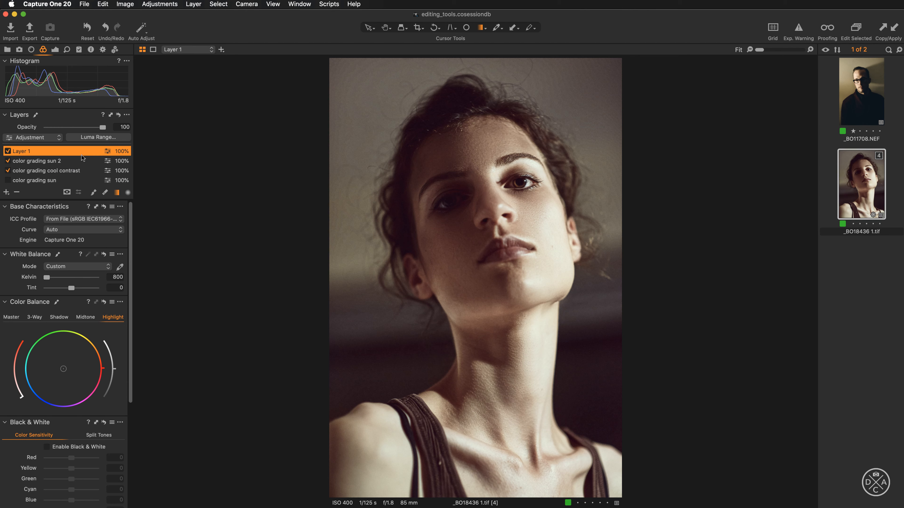
pyautogui.click(8, 151)
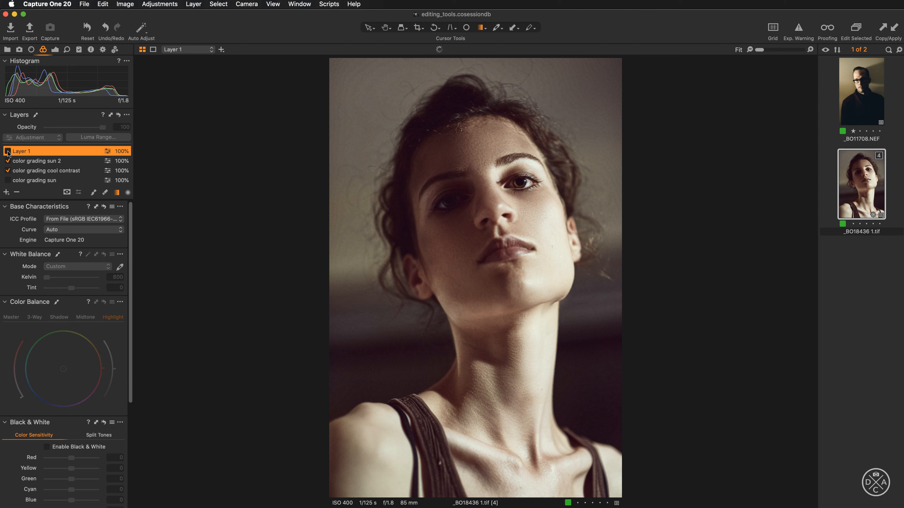
pyautogui.click(8, 151)
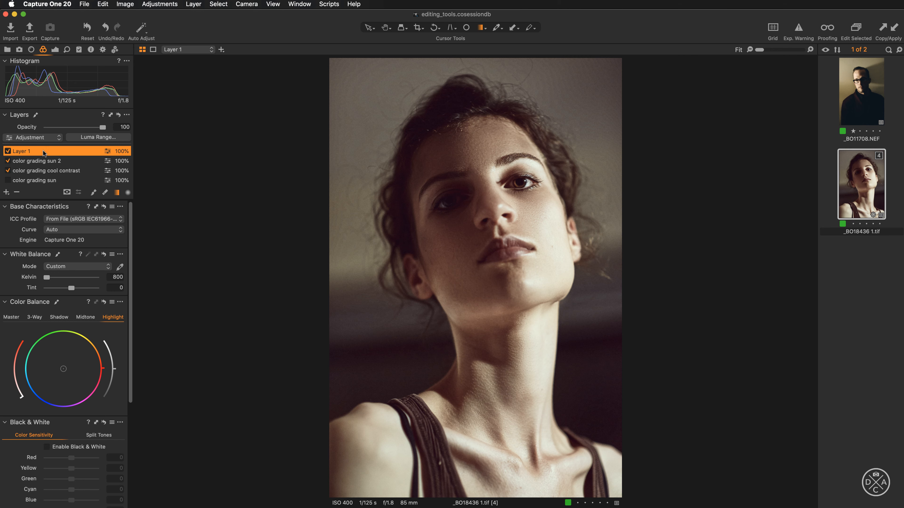
# Fill the mask of Layer 1 to cover the whole image and compare the layer off and on.
pyautogui.rightClick(43, 150)
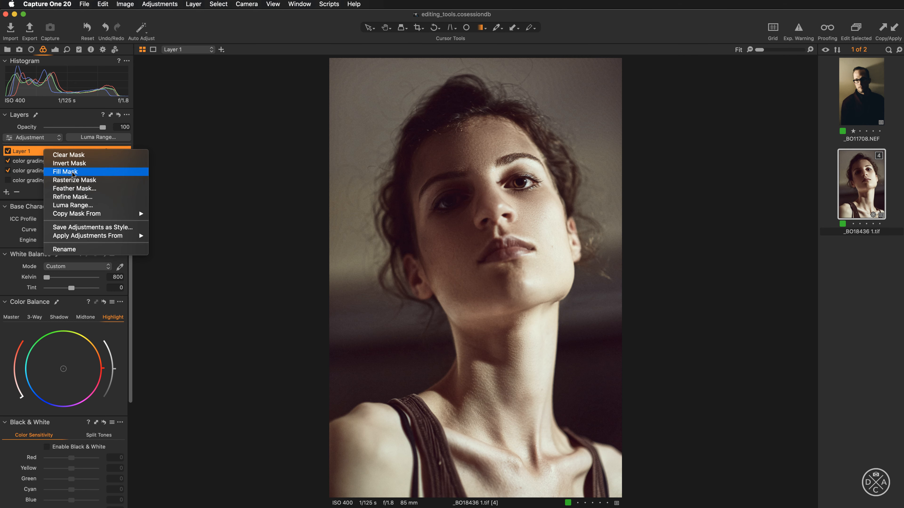
pyautogui.click(66, 173)
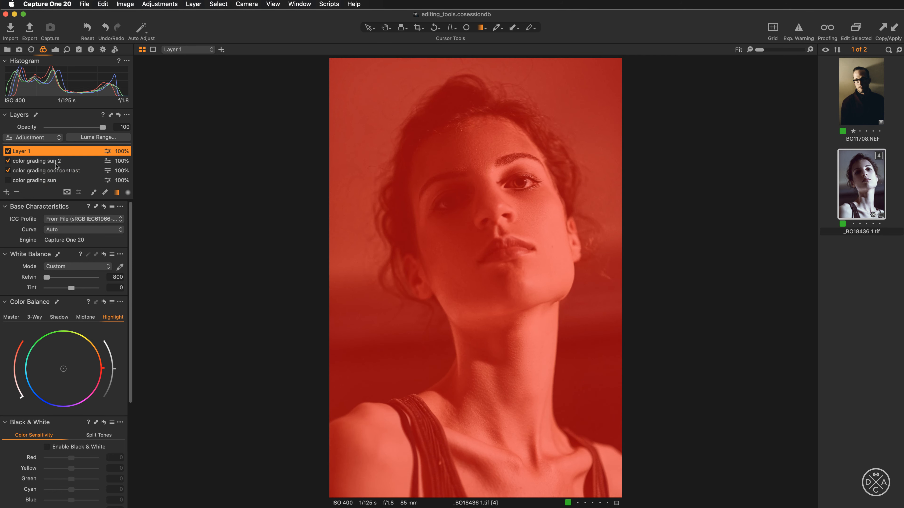
pyautogui.click(8, 151)
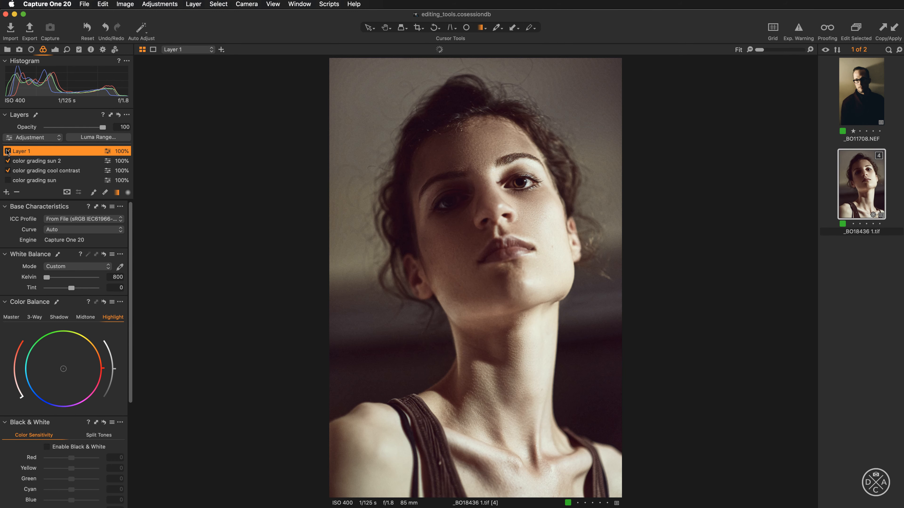
pyautogui.click(7, 151)
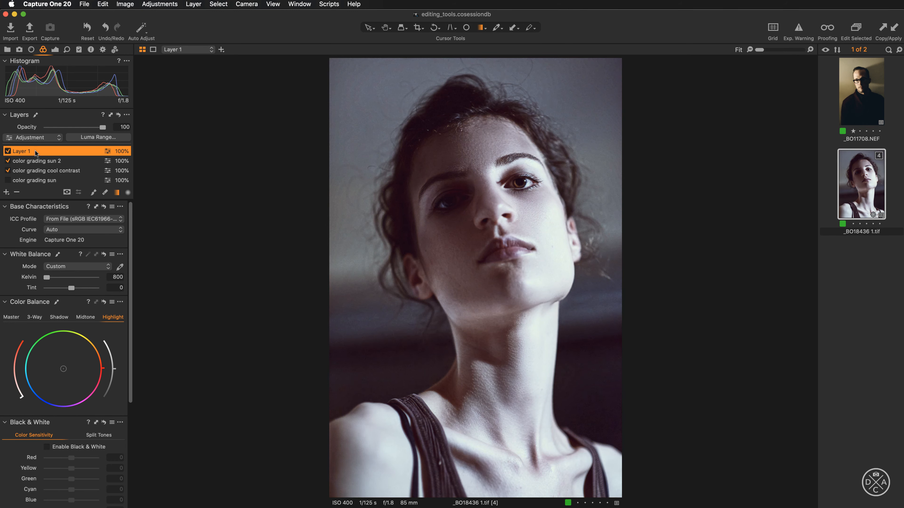
# Rename Layer 1 to WB and compare the portrait with the layer switched off and on.
pyautogui.click(7, 192)
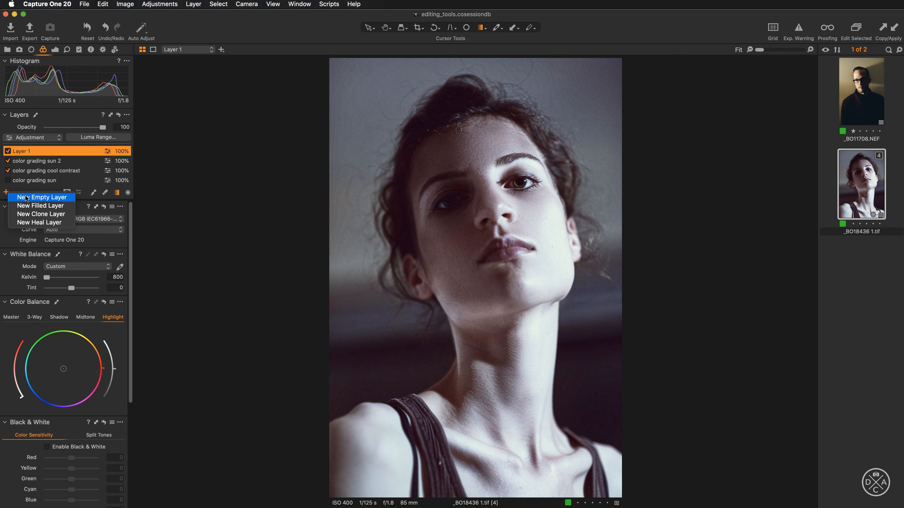
pyautogui.click(26, 150)
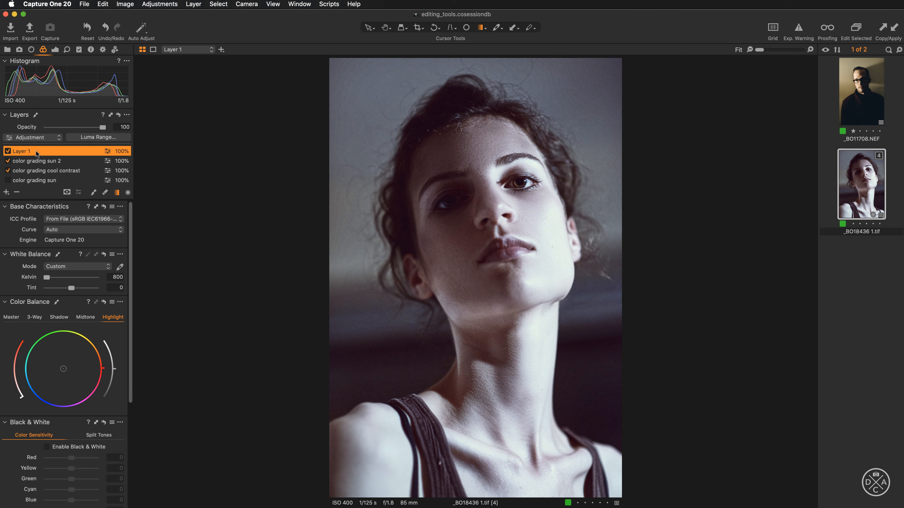
pyautogui.doubleClick(23, 152)
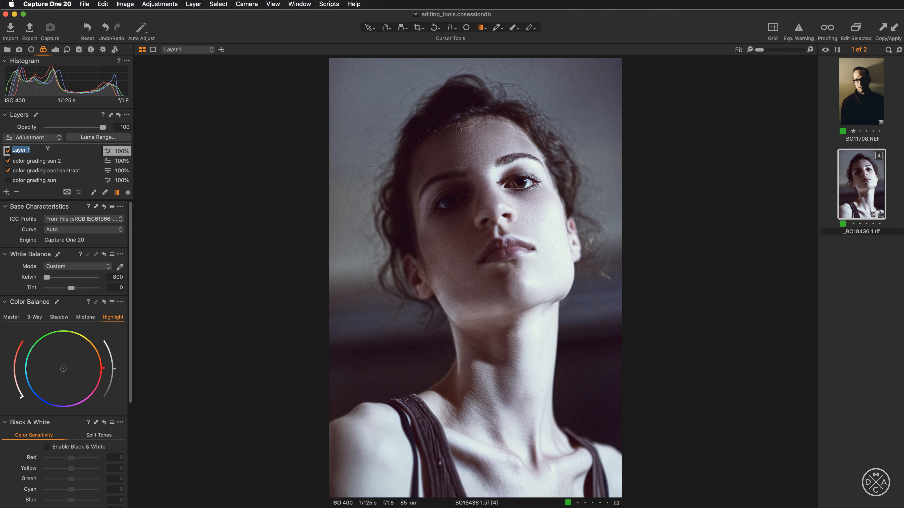
pyautogui.write('WB')
pyautogui.press('Return')
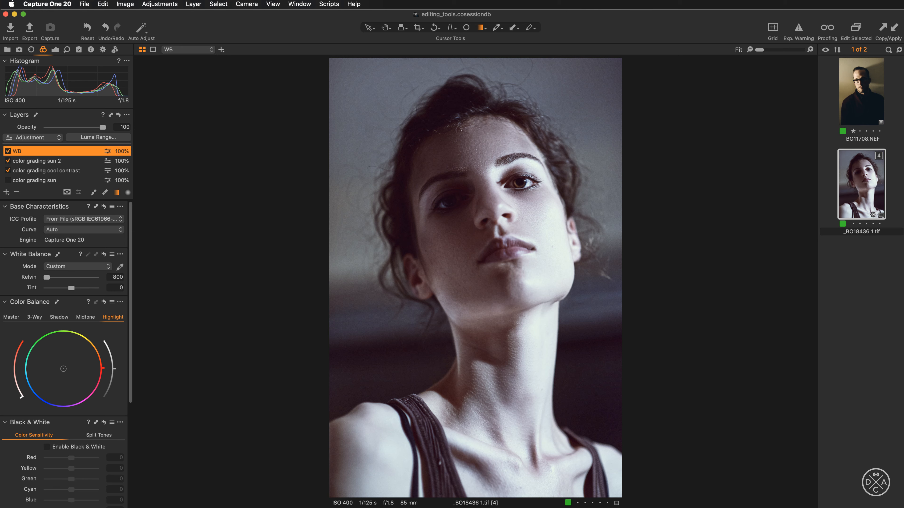
pyautogui.click(8, 152)
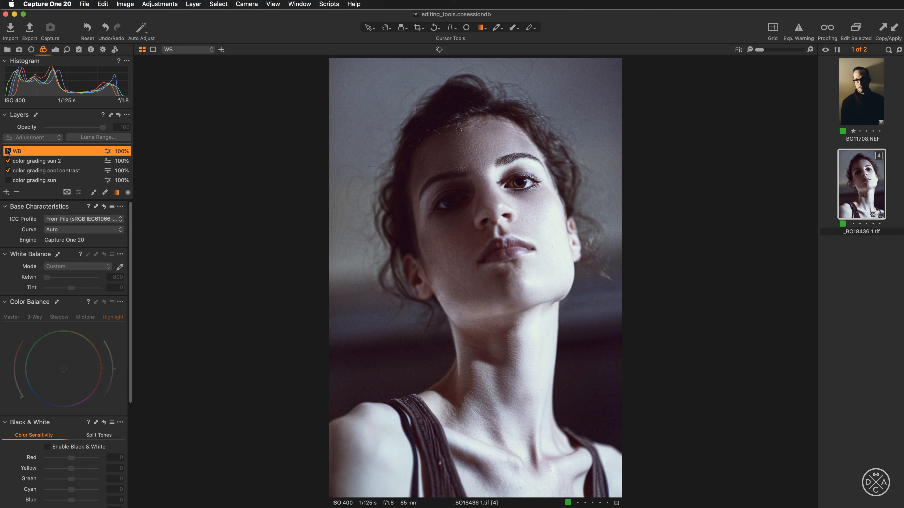
pyautogui.click(8, 151)
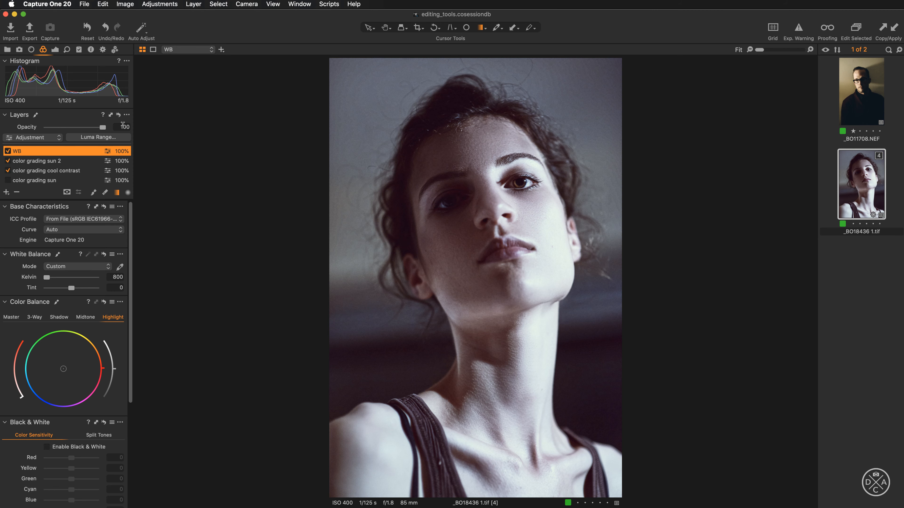
# Try the WB layer at 0 and 100 percent opacity and set it to 27 percent.
pyautogui.click(128, 128)
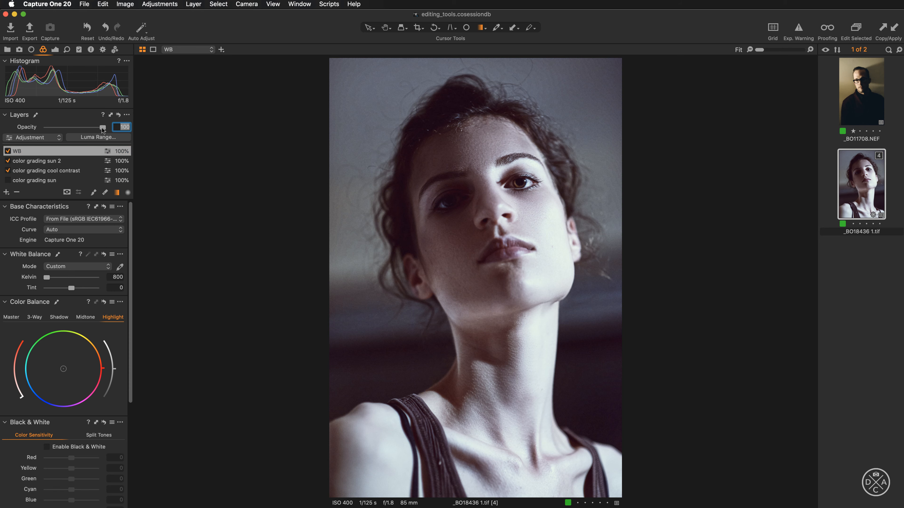
pyautogui.moveTo(102, 127); pyautogui.dragTo(44, 127)
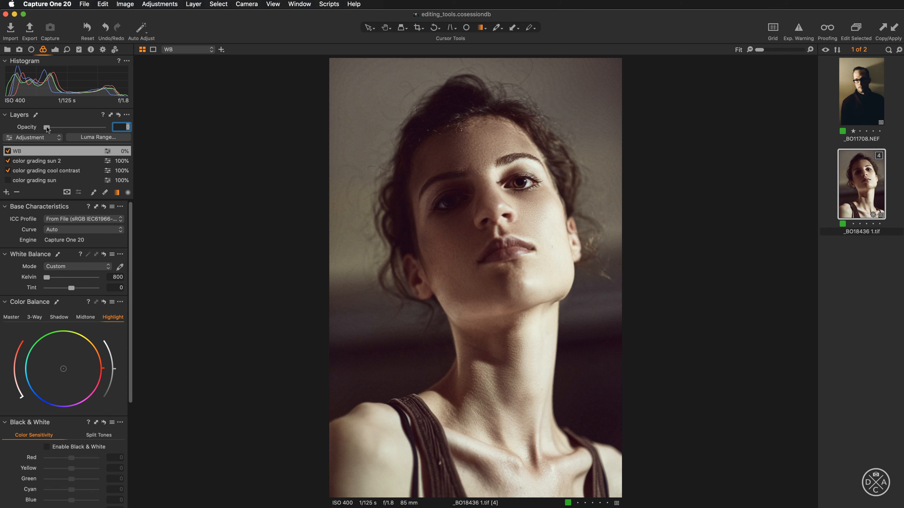
pyautogui.moveTo(48, 129); pyautogui.dragTo(104, 128)
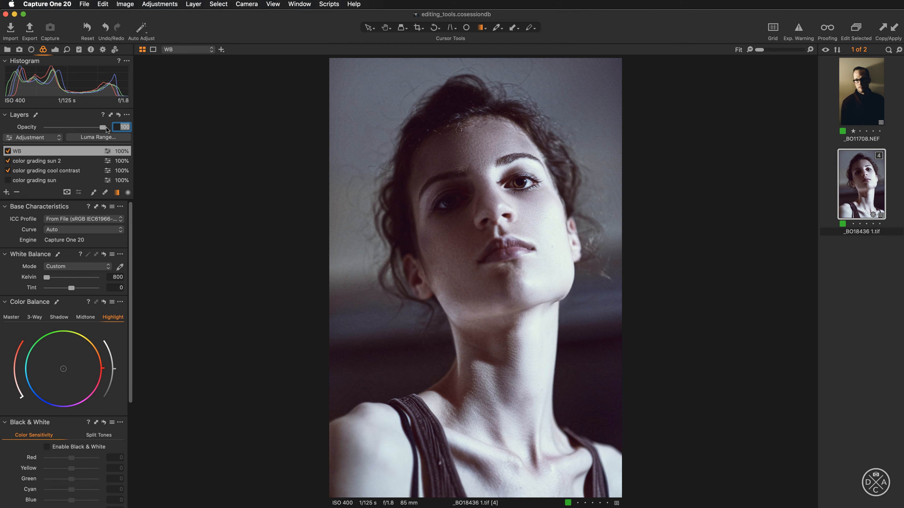
pyautogui.moveTo(102, 126); pyautogui.dragTo(62, 128)
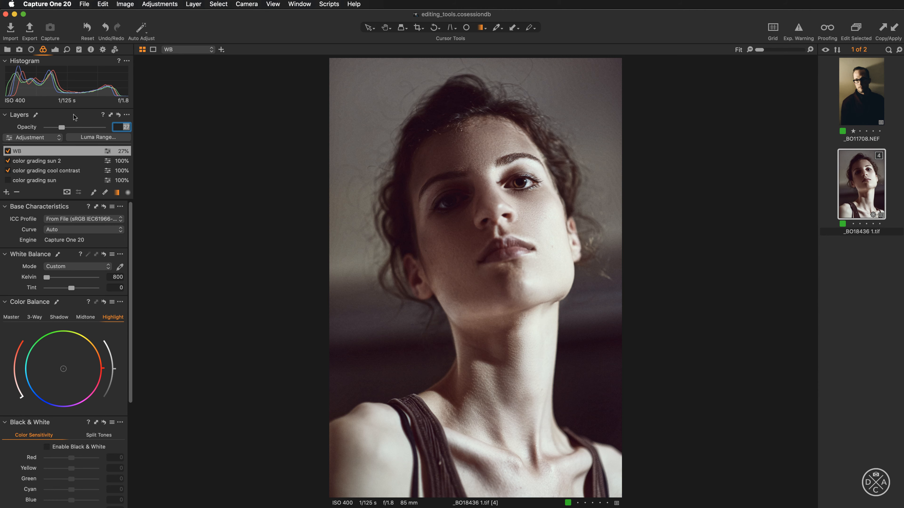
# Set the Layers tool to Medium Size and select the WB layer.
pyautogui.click(127, 115)
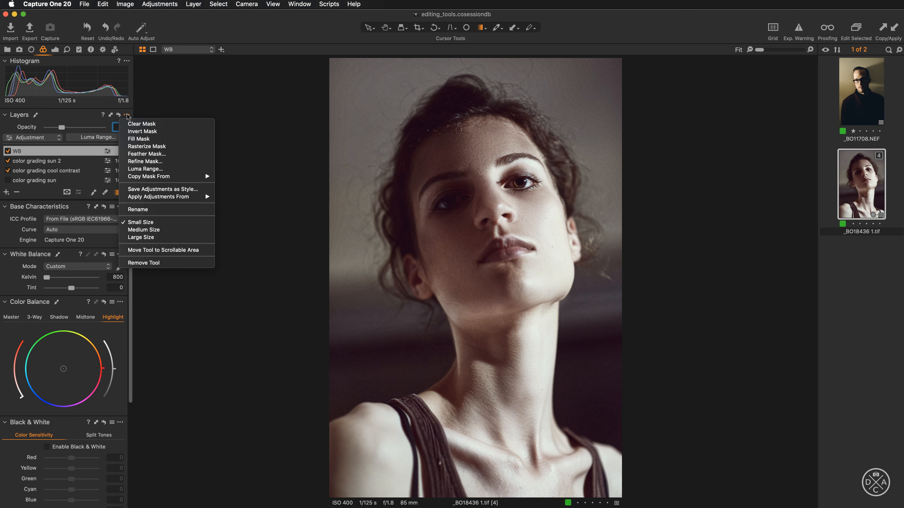
pyautogui.click(165, 230)
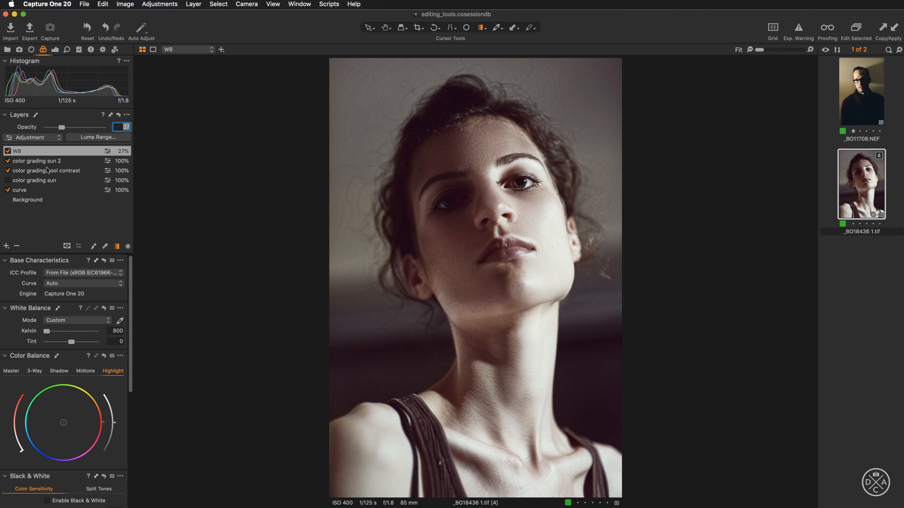
pyautogui.click(38, 152)
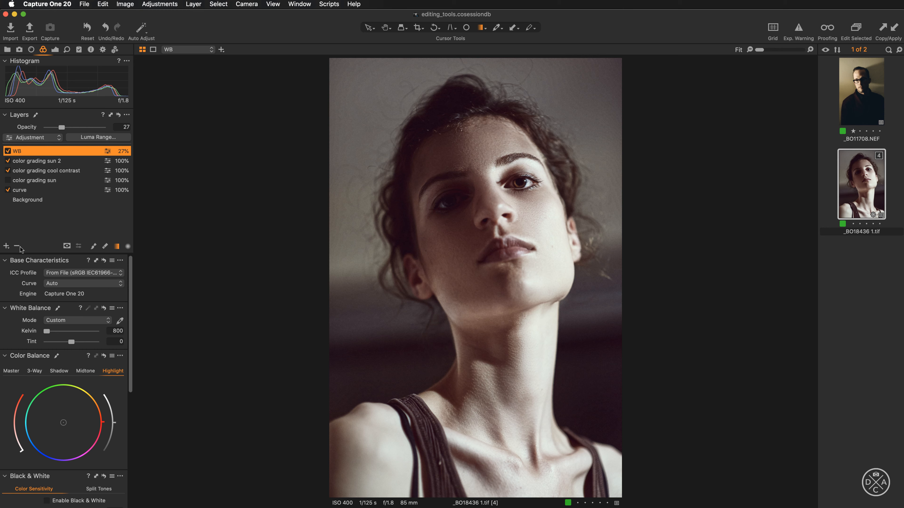
# Delete the WB layer from the portrait.
pyautogui.click(48, 161)
pyautogui.click(54, 151)
pyautogui.click(16, 246)
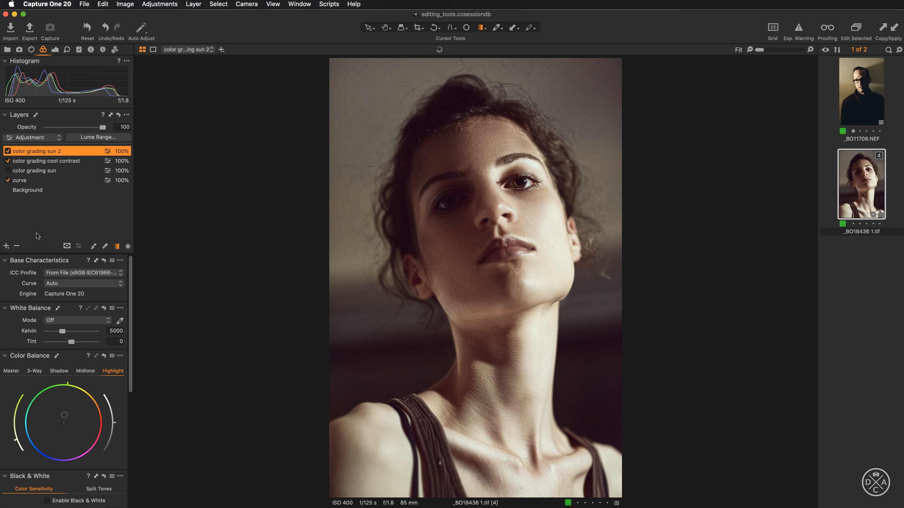
# Inspect the Background layer and compare the portrait with the curve layer switched off and on.
pyautogui.click(42, 190)
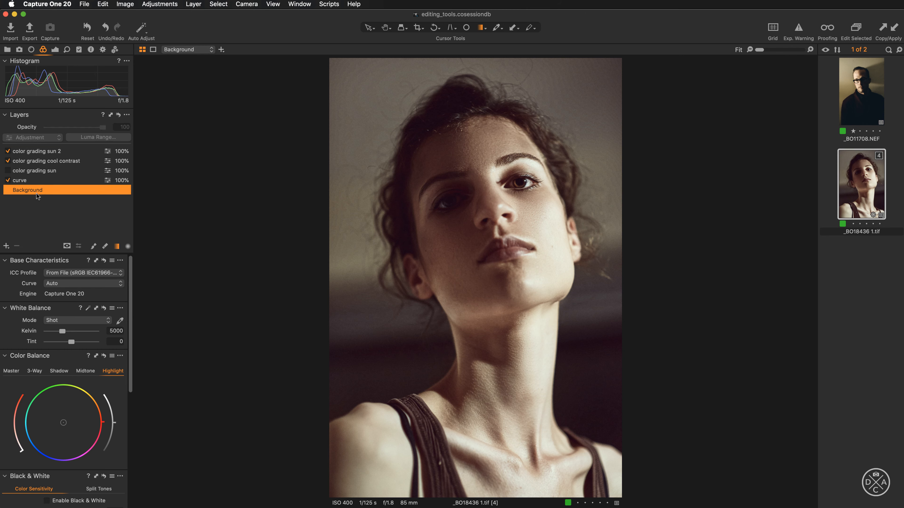
pyautogui.click(20, 181)
pyautogui.click(7, 180)
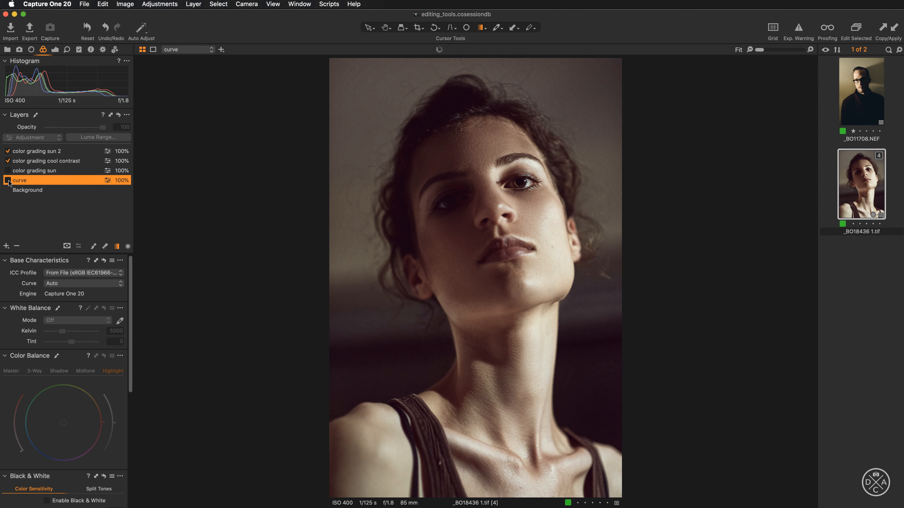
pyautogui.click(7, 180)
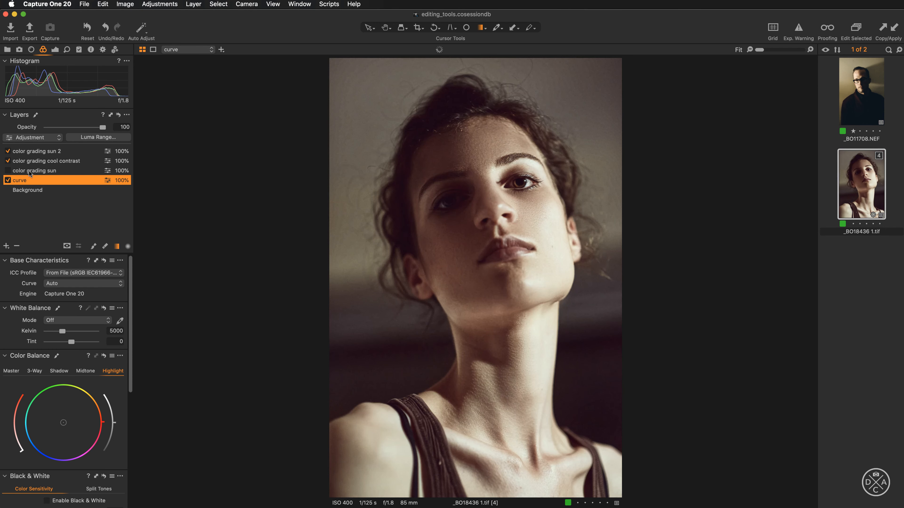
# Enable the color grading sun layer and disable color grading sun 2, checking the portrait with color grading cool contrast off and on.
pyautogui.click(30, 171)
pyautogui.click(8, 171)
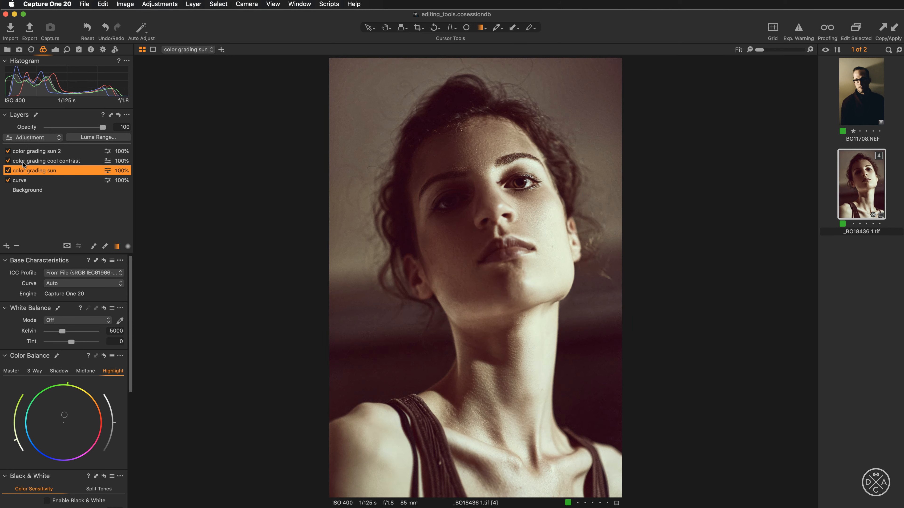
pyautogui.click(7, 161)
pyautogui.click(7, 151)
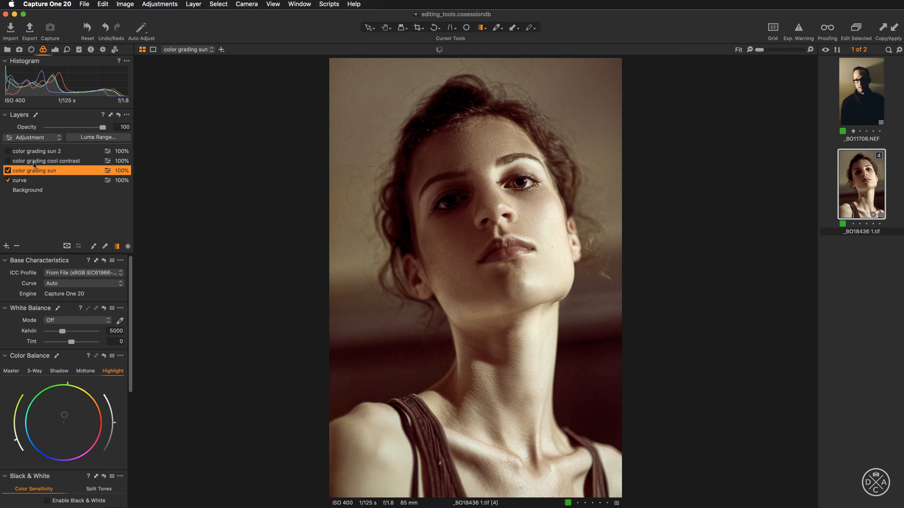
pyautogui.click(7, 160)
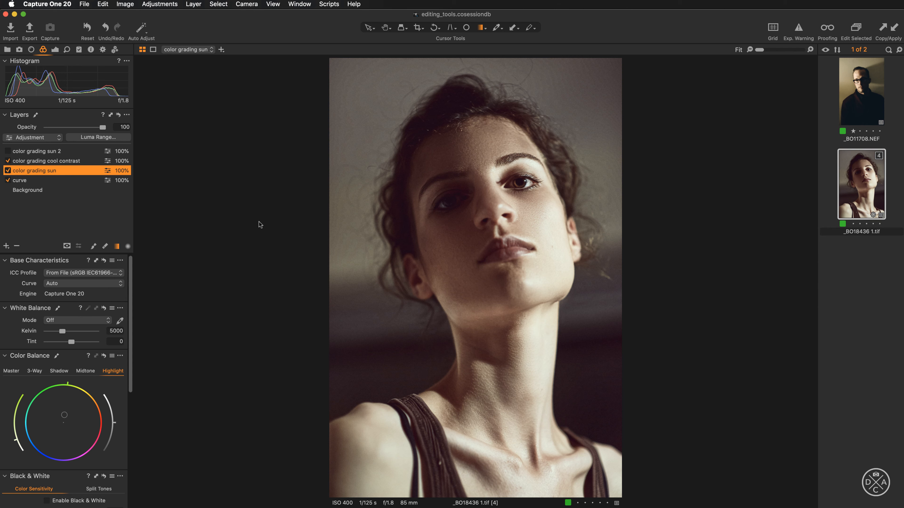
# Show _BO11708.NEF beside the female portrait and inspect the layer stack of each image in turn.
pyautogui.keyDown('super'); pyautogui.click(863, 101); pyautogui.keyUp('super')
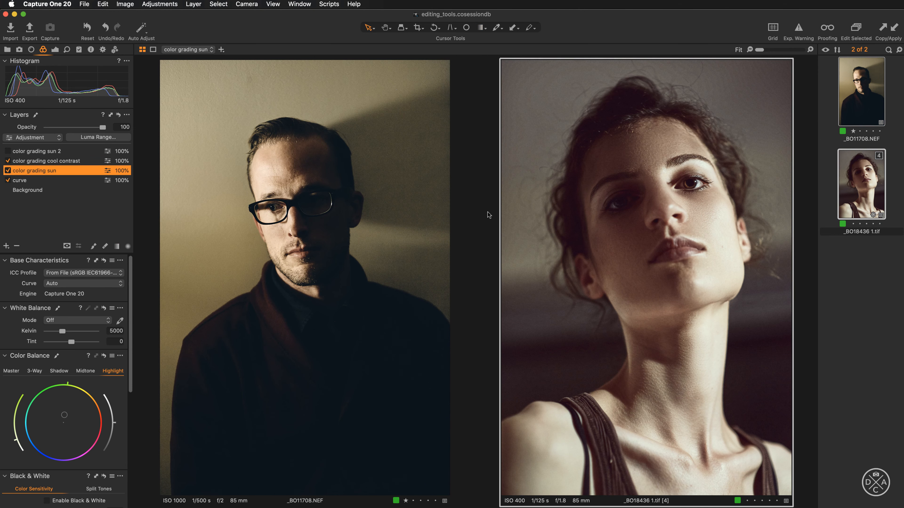
pyautogui.click(427, 213)
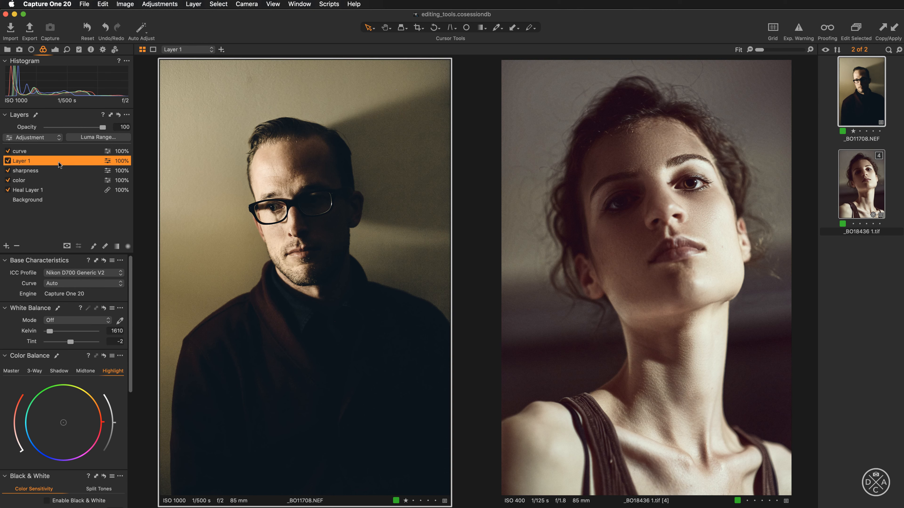
pyautogui.click(591, 243)
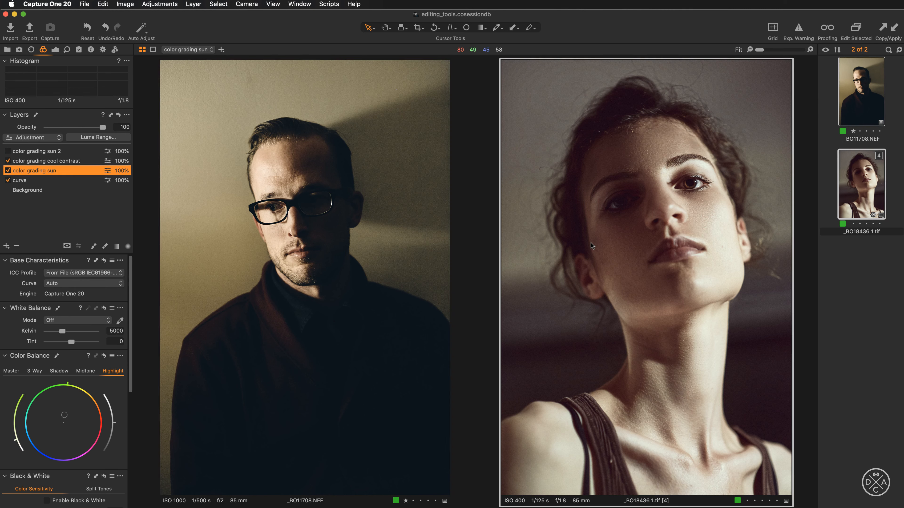